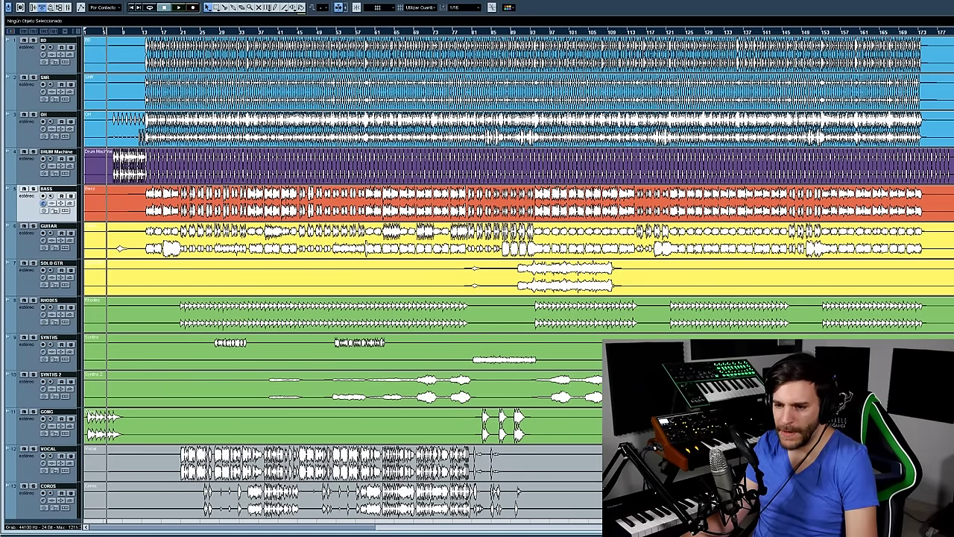
Solo the GONG track and play back the song's intro to hear it on its own.
{"action": "left_click", "coordinate": [33, 412]}
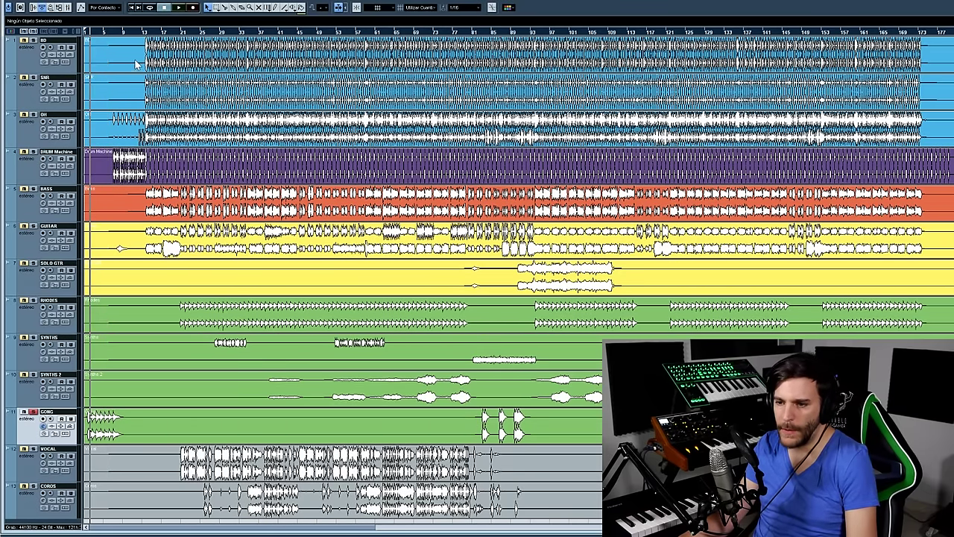
{"action": "key", "text": "h"}
{"action": "key", "text": "space"}
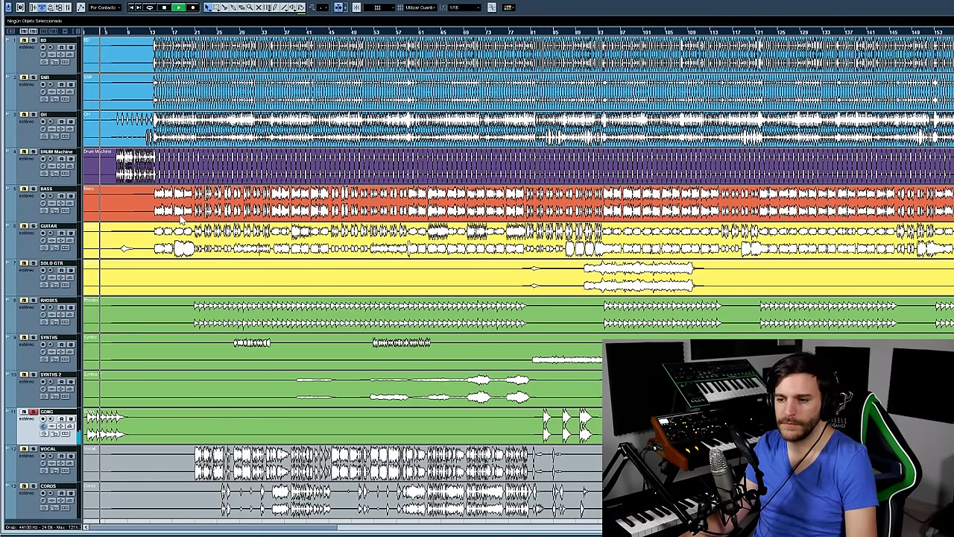
{"action": "key", "text": "space"}
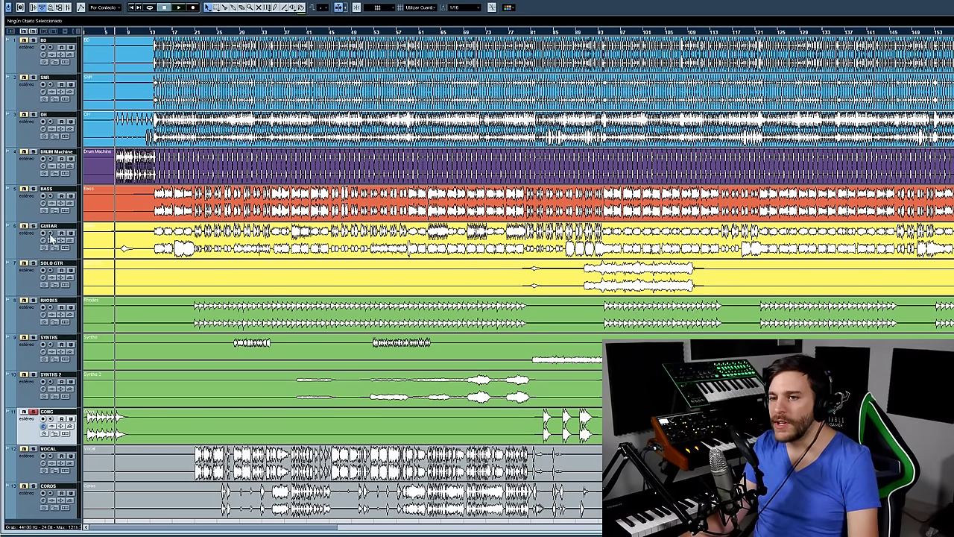
Solo the DRUM Machine track in place of GONG and listen to its part from about bar 6, with and without the acoustic drums.
{"action": "key", "text": "Up"}
{"action": "key", "text": "Up"}
{"action": "key", "text": "Up"}
{"action": "key", "text": "Up"}
{"action": "key", "text": "Up"}
{"action": "key", "text": "Up"}
{"action": "key", "text": "Up"}
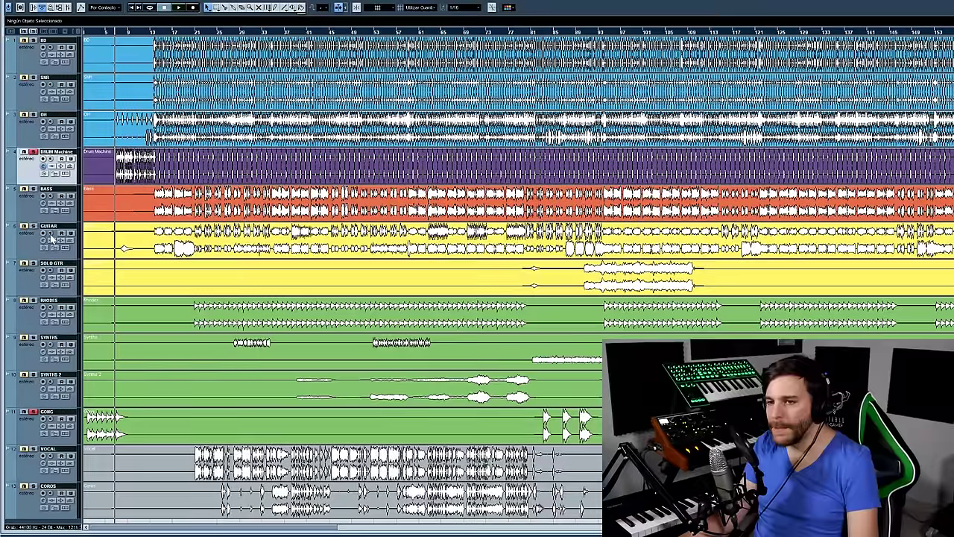
{"action": "key", "text": "Up"}
{"action": "key", "text": "space"}
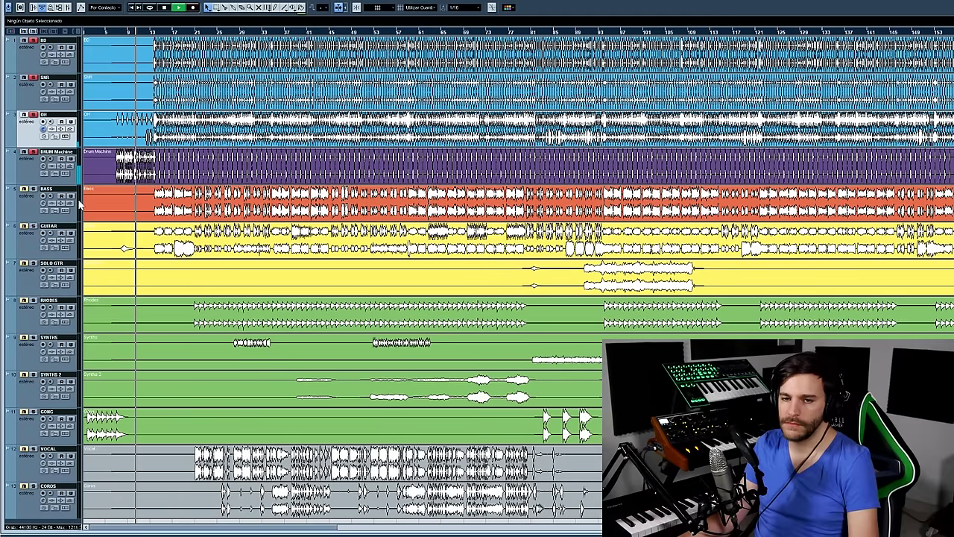
{"action": "key", "text": "space"}
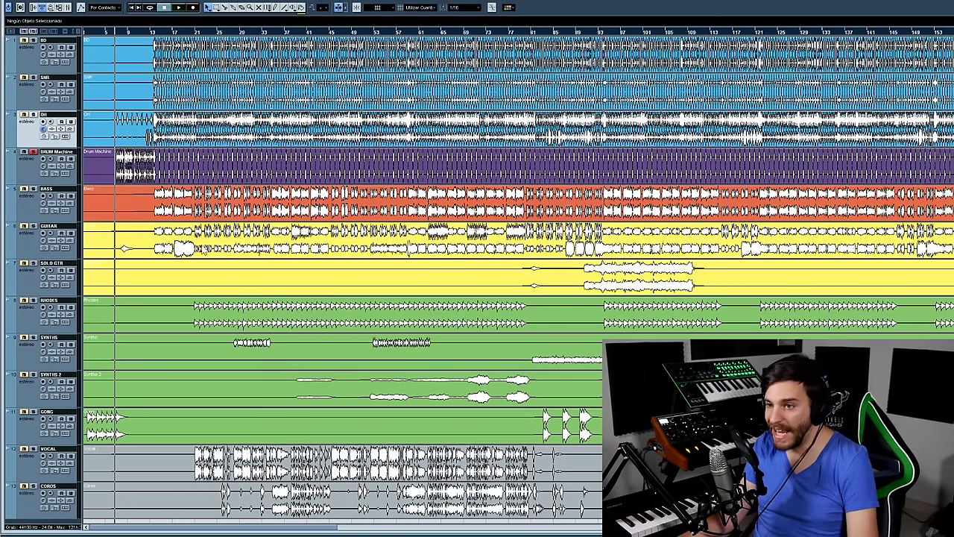
{"action": "key", "text": "space"}
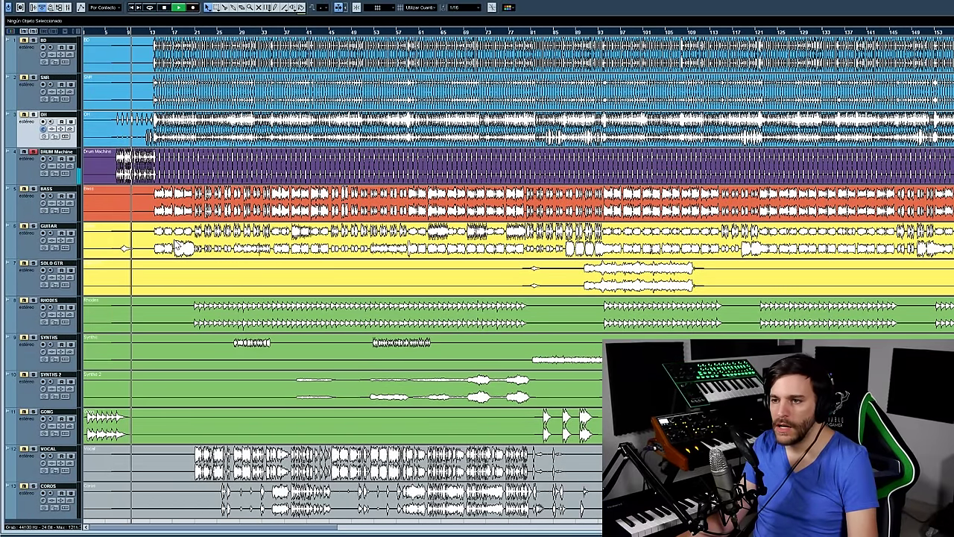
{"action": "key", "text": "space"}
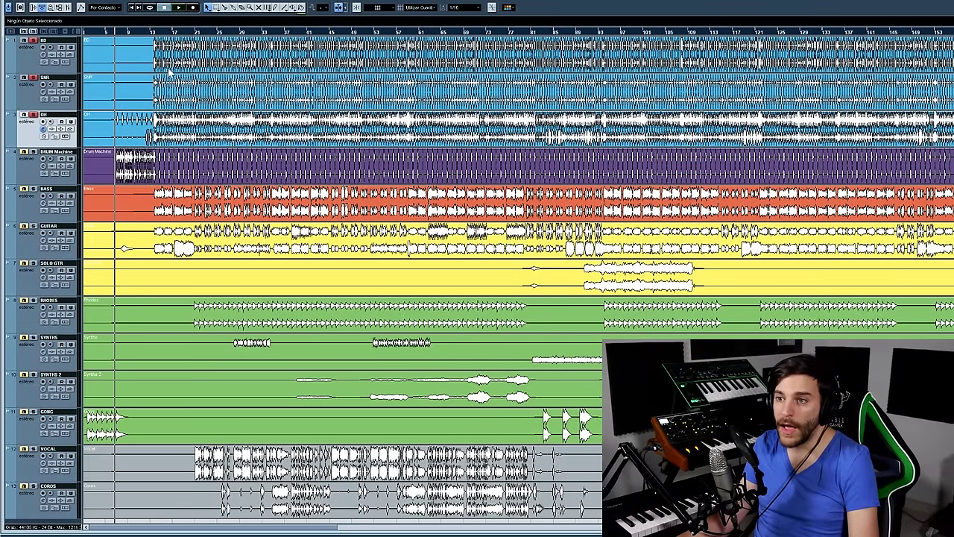
Play back the soloed BD, SNR and OH tracks from about bar 6 through the drum entry near bar 14.
{"action": "key", "text": "h"}
{"action": "key", "text": "h"}
{"action": "key", "text": "h"}
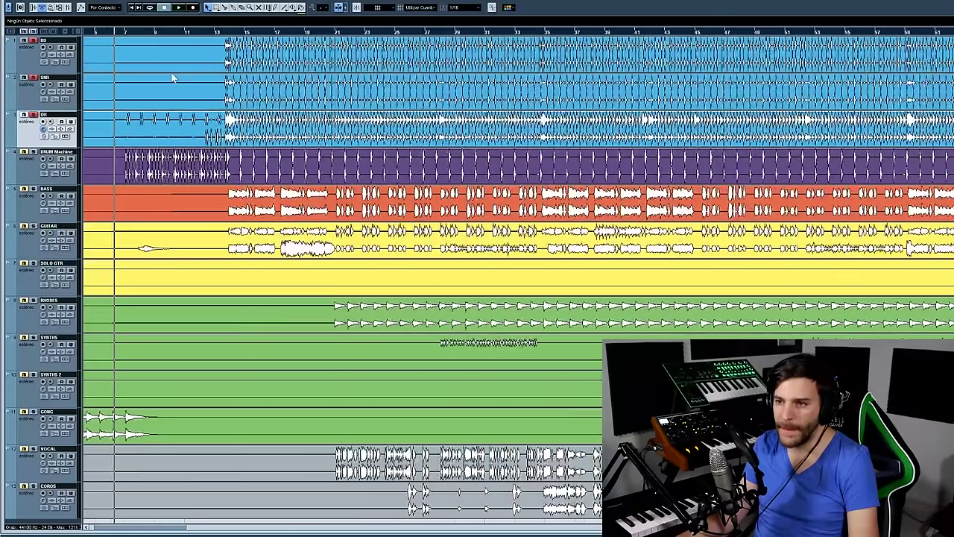
{"action": "key", "text": "space"}
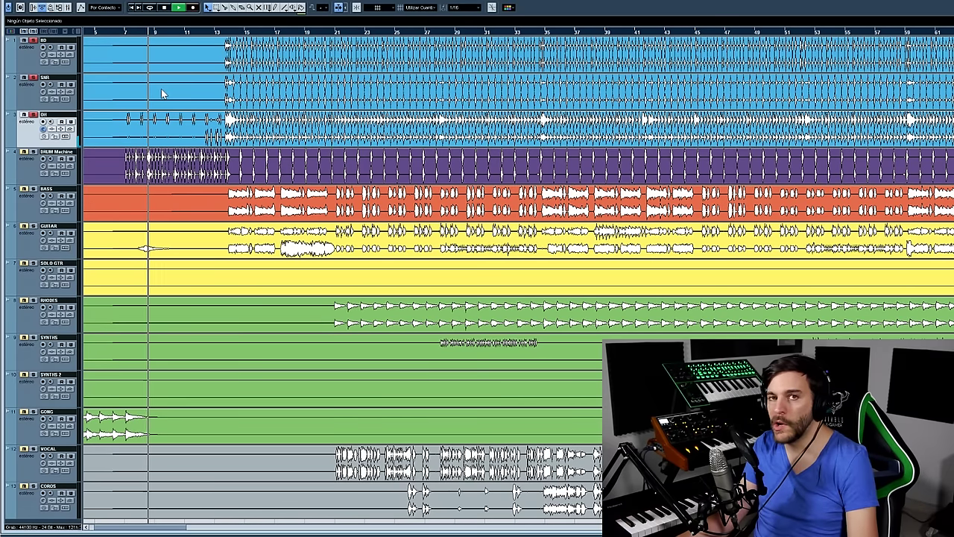
{"action": "key", "text": "space"}
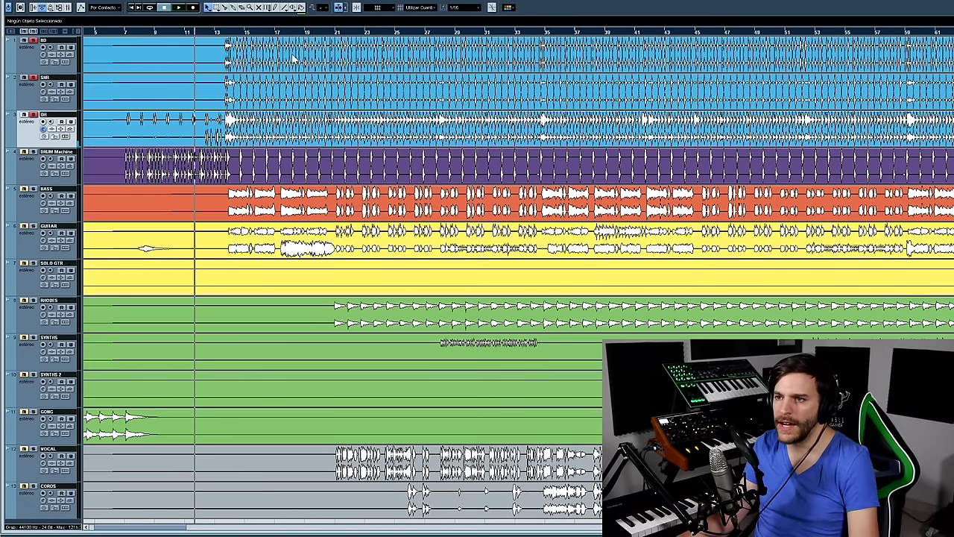
{"action": "key", "text": "space"}
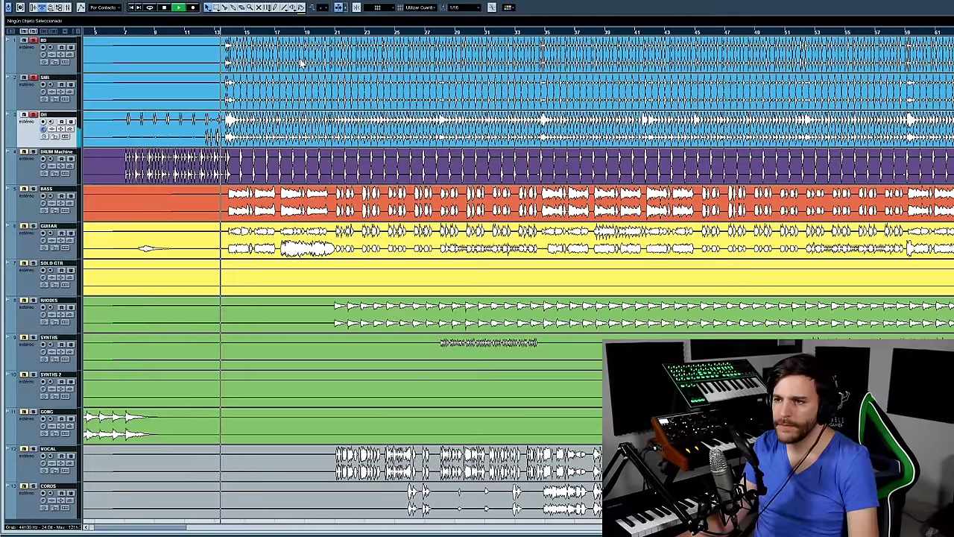
{"action": "key", "text": "space"}
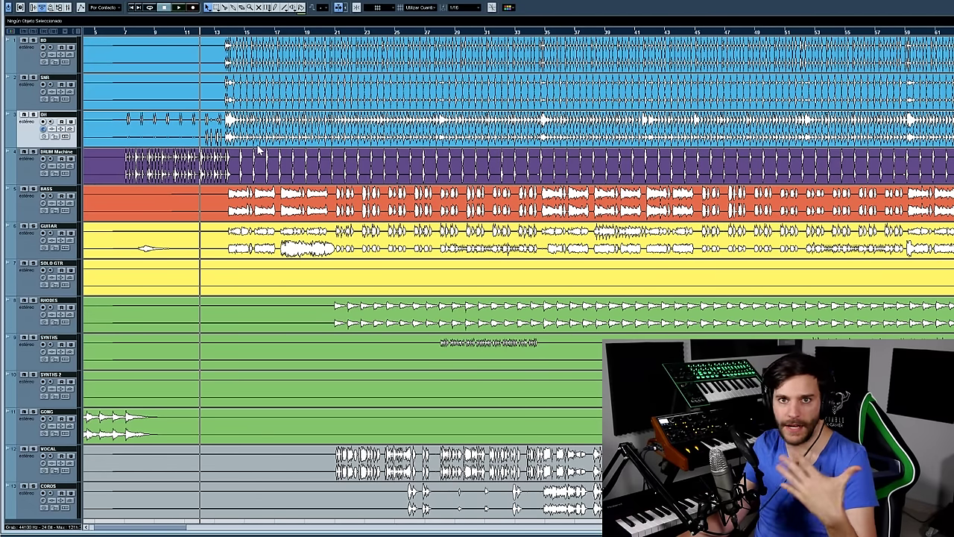
Inspect the Stereo Out channel's Maserati GRP Stereo insert while the soloed BD, SNR and OH tracks play, and stop playback.
{"action": "left_click", "coordinate": [54, 67]}
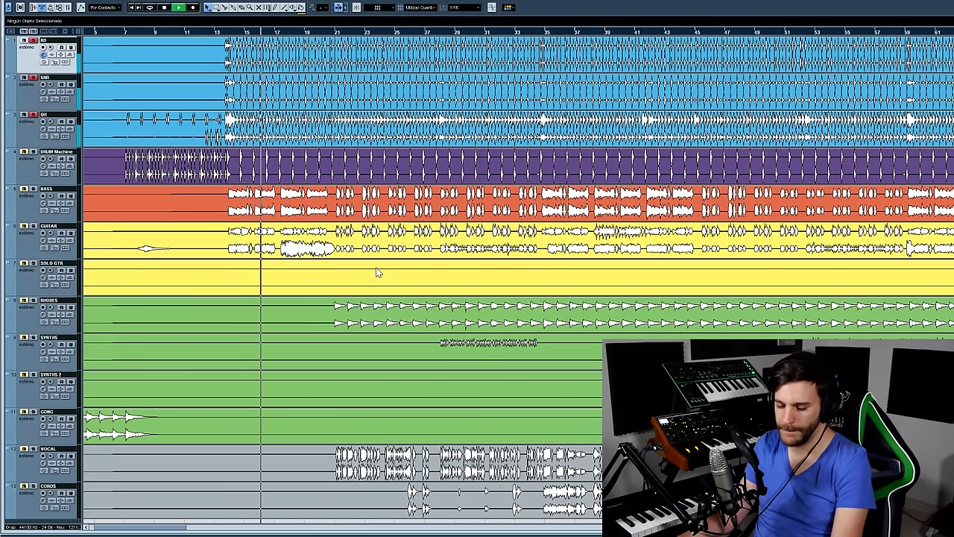
{"action": "key", "text": "F3"}
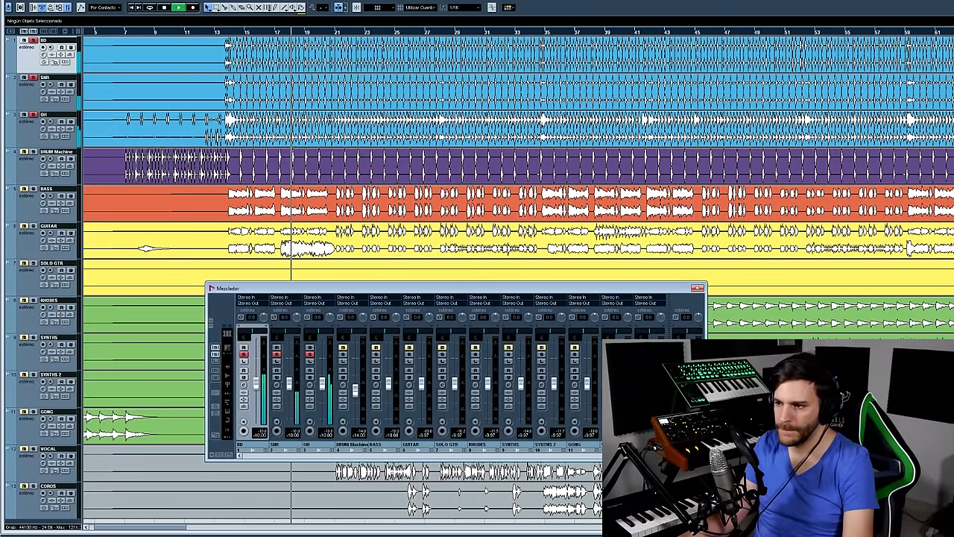
{"action": "left_click", "coordinate": [675, 384]}
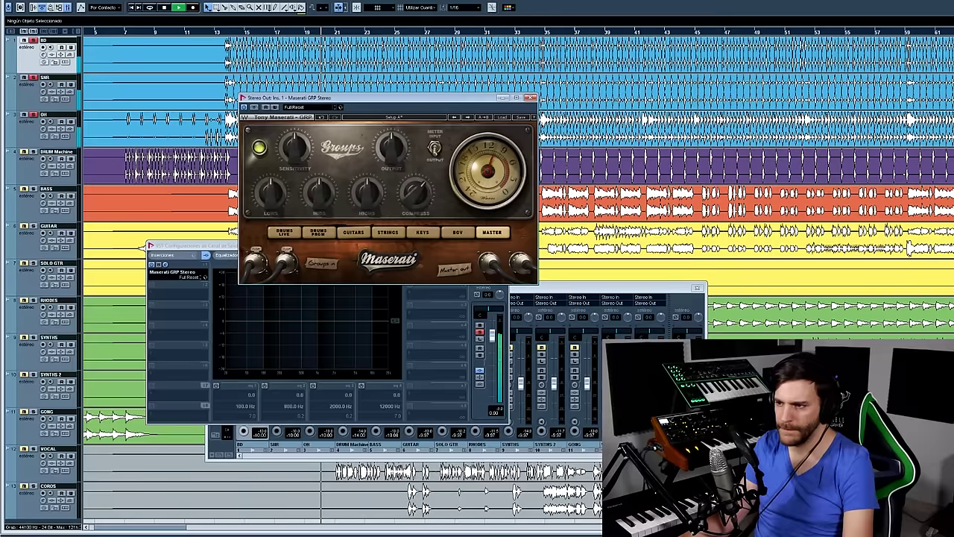
{"action": "left_click", "coordinate": [531, 98]}
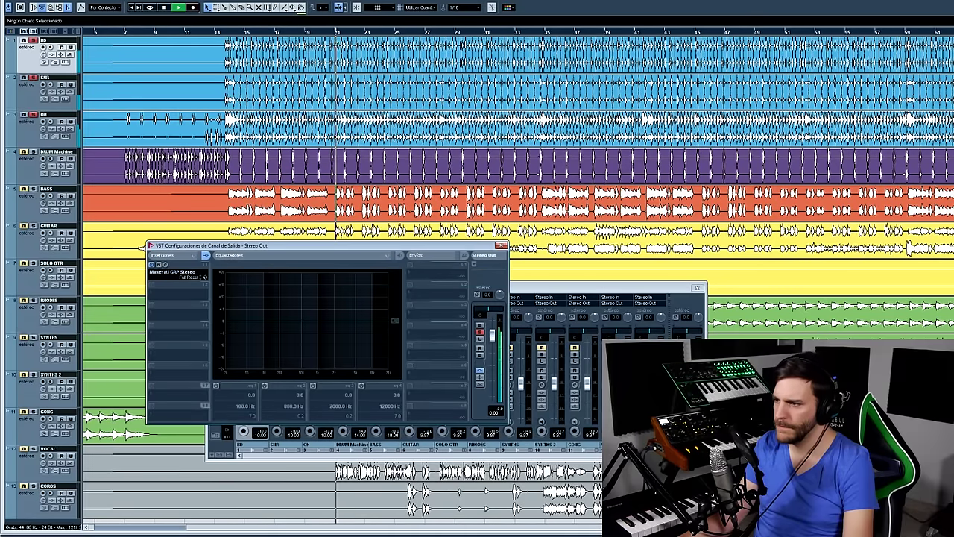
{"action": "left_click", "coordinate": [697, 288]}
{"action": "left_click", "coordinate": [501, 245]}
{"action": "key", "text": "space"}
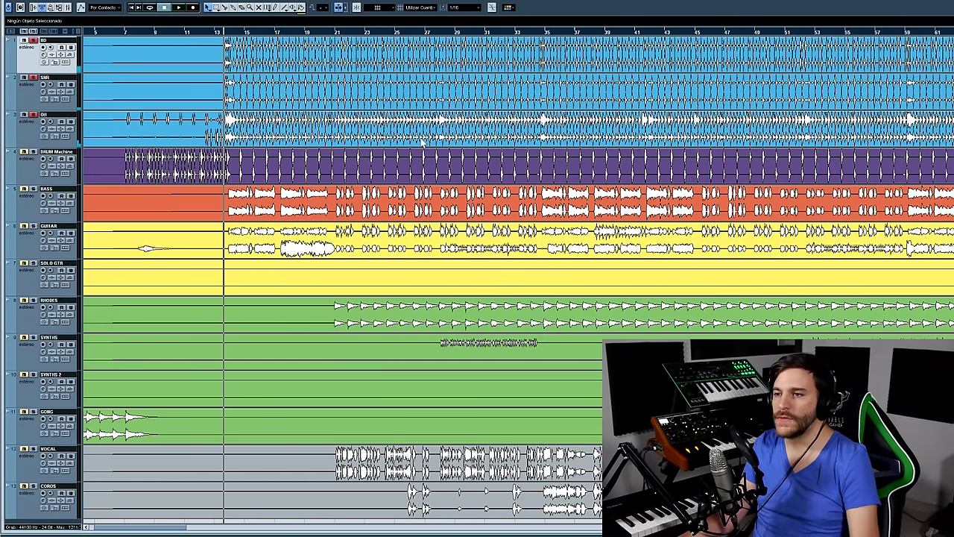
Listen repeatedly to the opening drum fill of the soloed BD, SNR and OH tracks just before bar 14.
{"action": "key", "text": "h"}
{"action": "key", "text": "h"}
{"action": "key", "text": "h"}
{"action": "key", "text": "h"}
{"action": "key", "text": "h"}
{"action": "key", "text": "h"}
{"action": "key", "text": "h"}
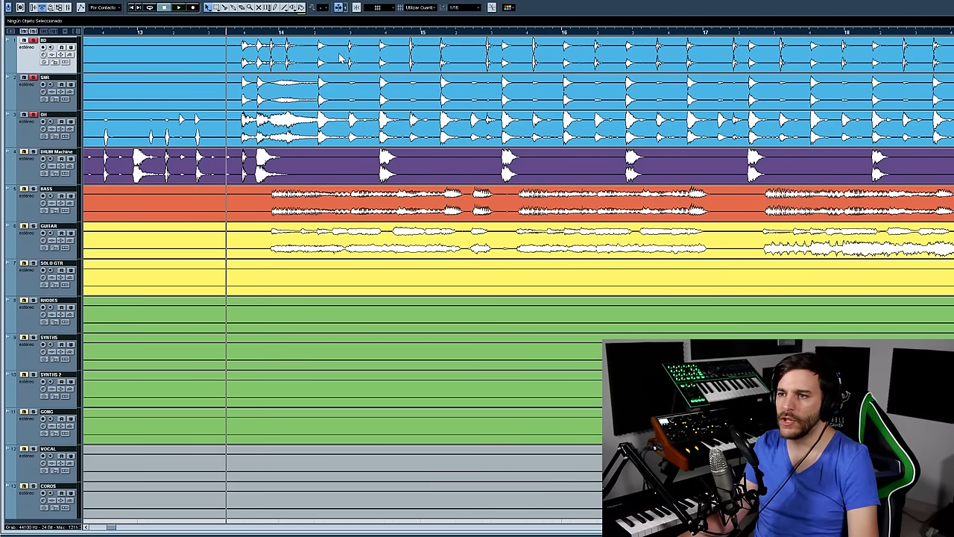
{"action": "key", "text": "space"}
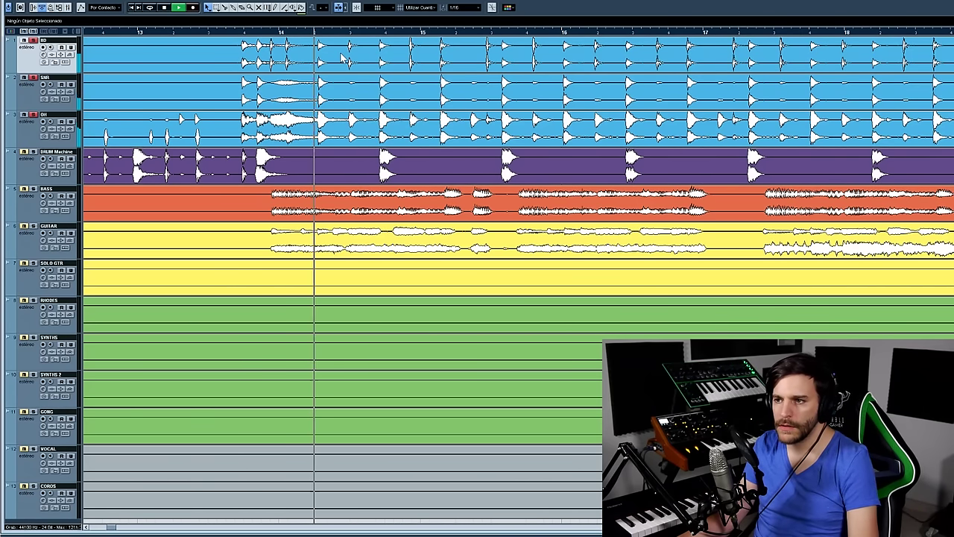
{"action": "key", "text": "space"}
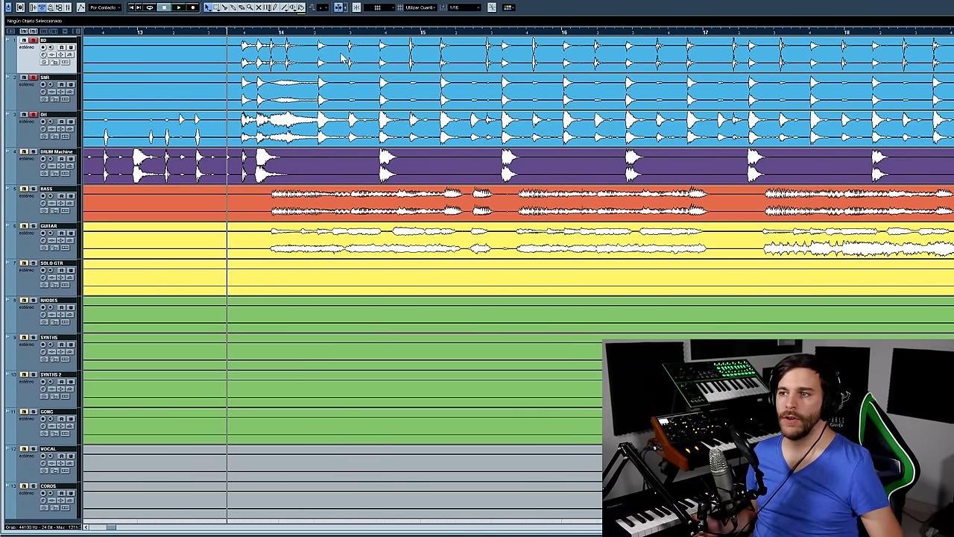
{"action": "key", "text": "space"}
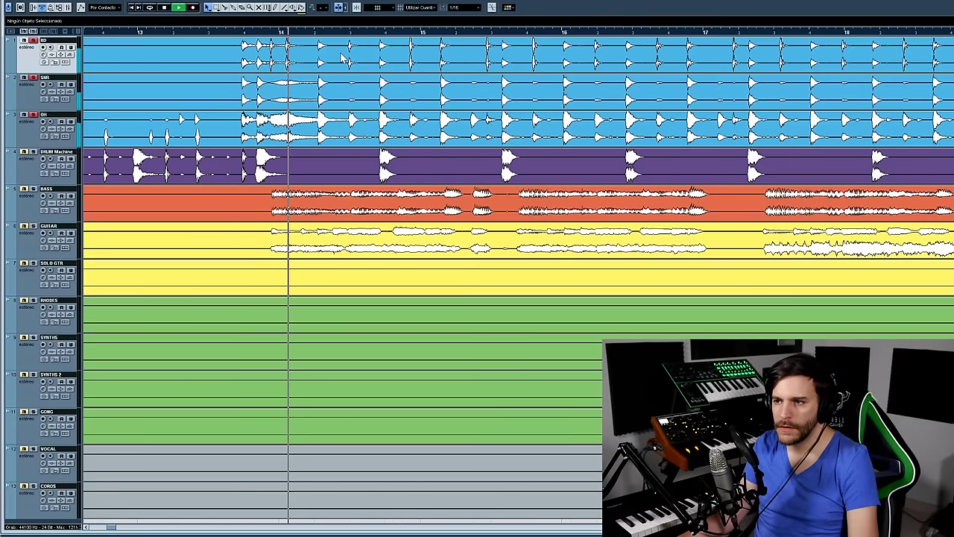
{"action": "key", "text": "space"}
Examine the arrangement's waveforms from the drum and bass entry near bar 14 onward.
{"action": "left_click_drag", "start_coordinate": [244, 32], "coordinate": [292, 11]}
{"action": "key", "text": "g"}
{"action": "key", "text": "g"}
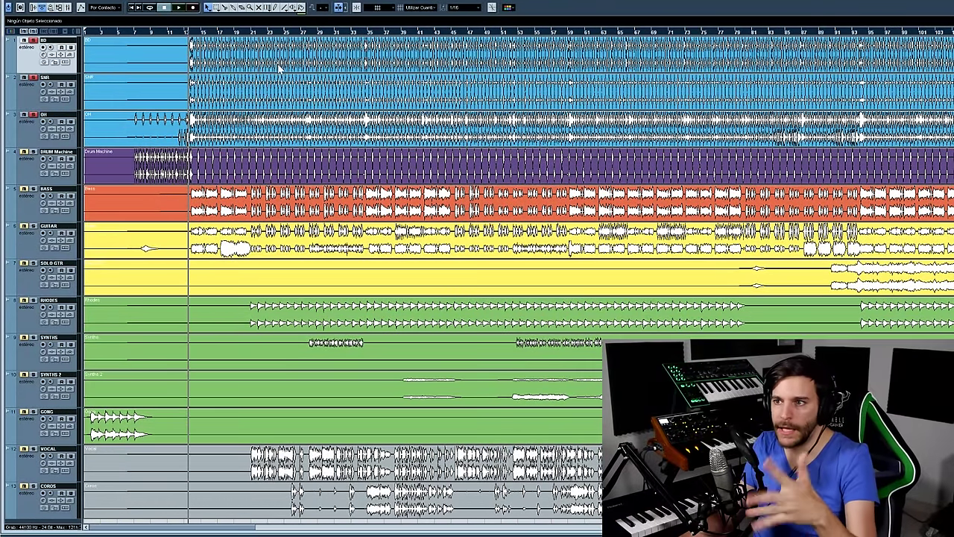
{"action": "key", "text": "h"}
{"action": "key", "text": "h"}
{"action": "key", "text": "h"}
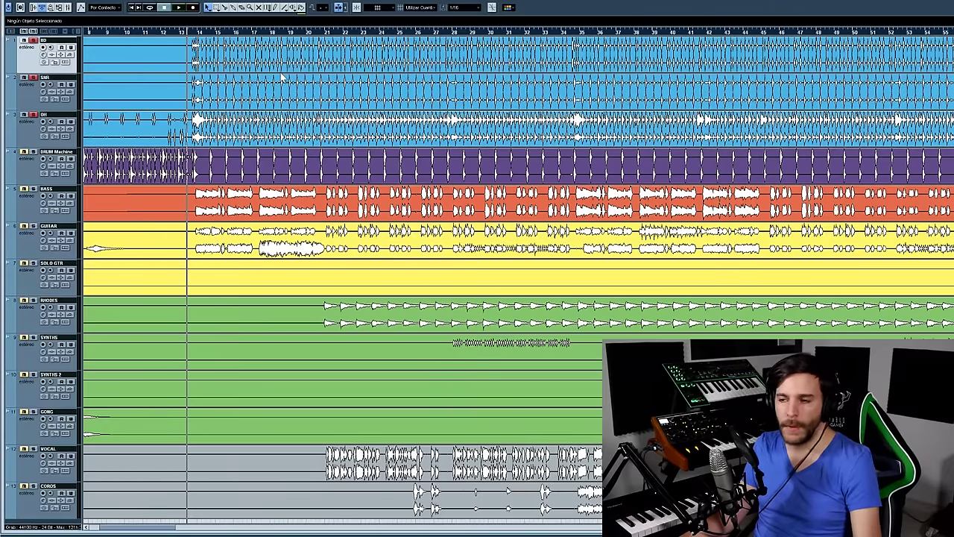
{"action": "key", "text": "h"}
{"action": "key", "text": "h"}
{"action": "key", "text": "h"}
{"action": "key", "text": "h"}
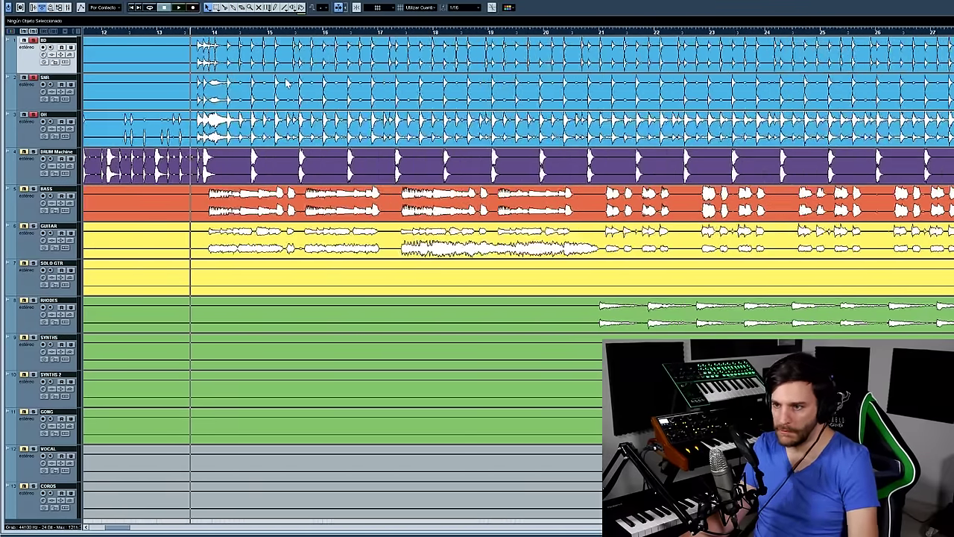